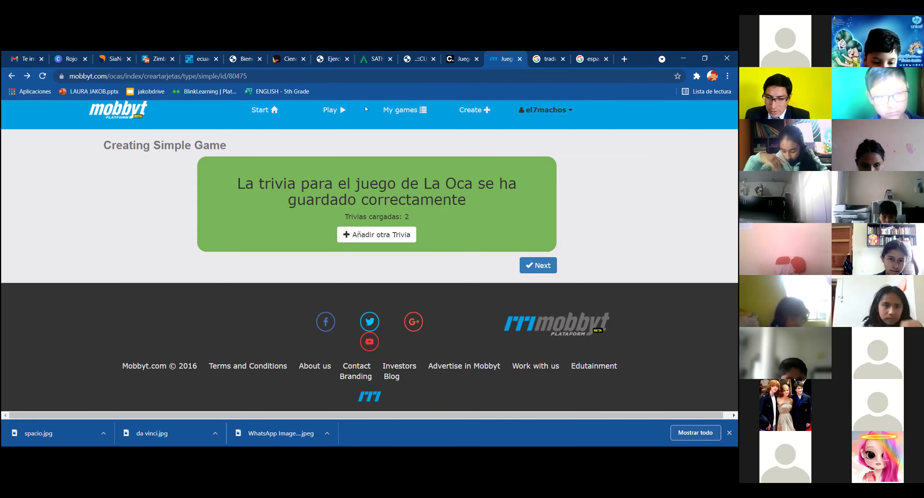
# Step: Start adding another trivia to the La Oca game
pyautogui.click(411, 233)
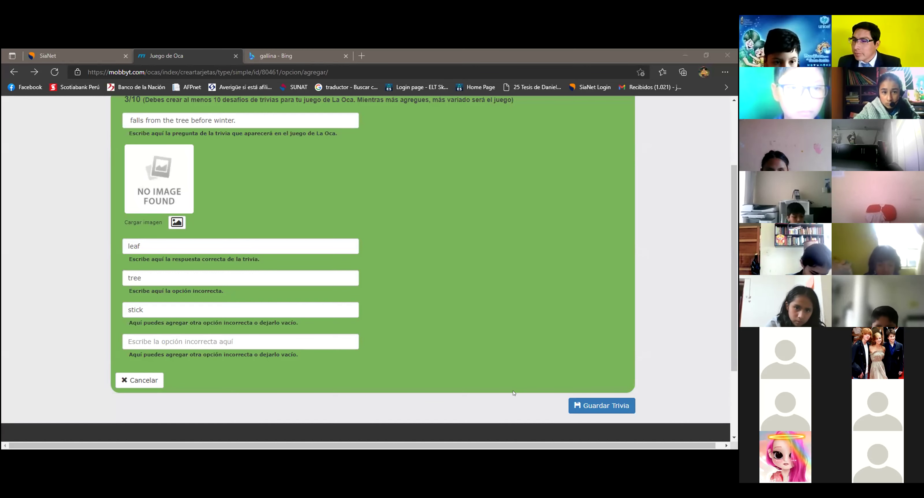
# Step: Review the third trivia's question, image area, correct answer and incorrect options
pyautogui.scroll(3, 423, 387)
pyautogui.scroll(-3, 422, 383)
pyautogui.scroll(3, 422, 382)
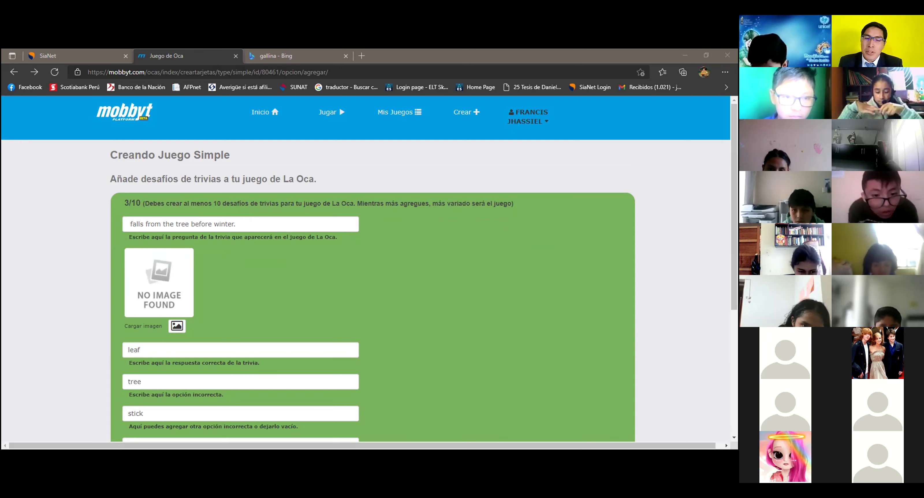
pyautogui.scroll(-4, 247, 301)
pyautogui.scroll(1, 230, 338)
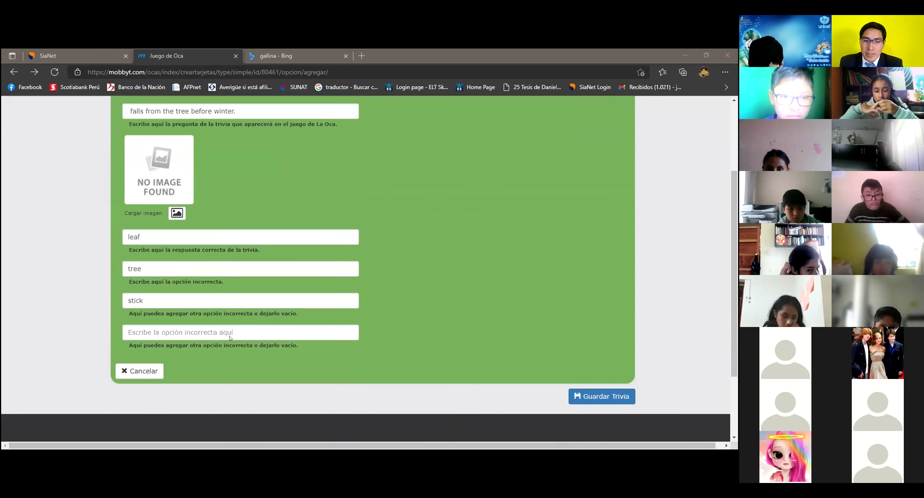
pyautogui.scroll(3, 230, 338)
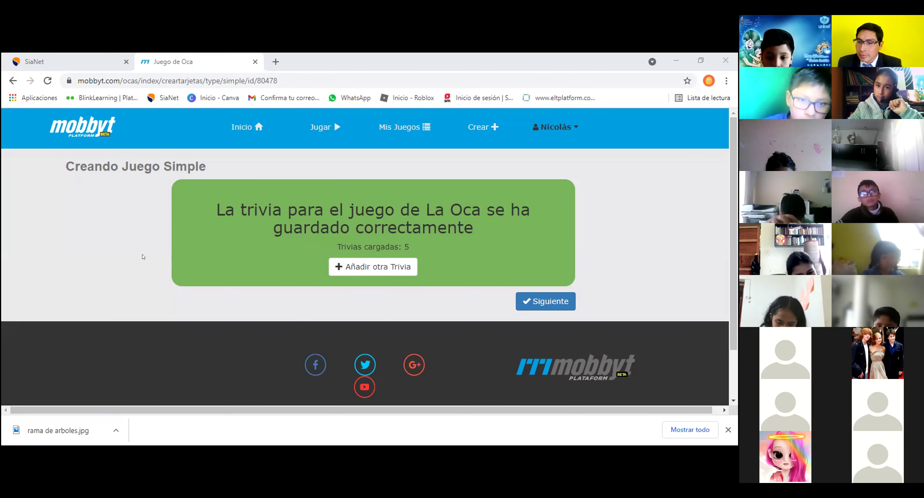
# Step: Continue to the game overview and review the created trivias with their questions, images and answers
pyautogui.click(524, 301)
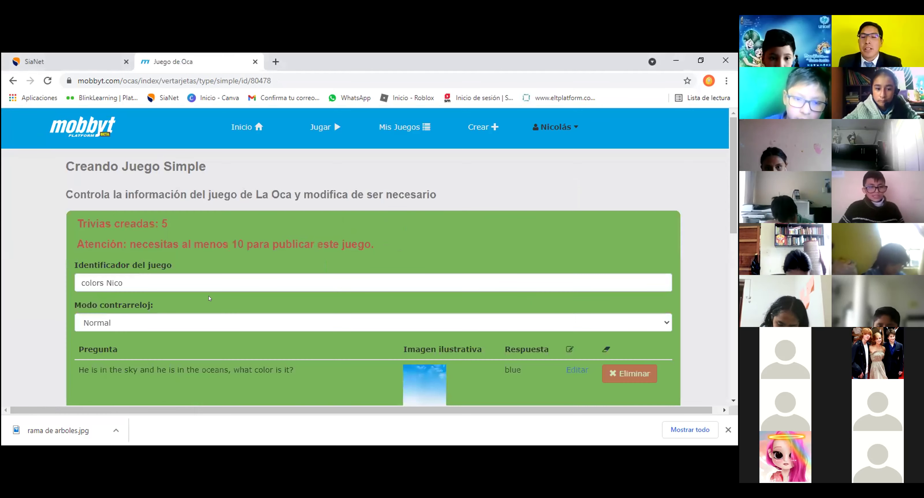
pyautogui.scroll(-10, 209, 294)
pyautogui.scroll(10, 209, 294)
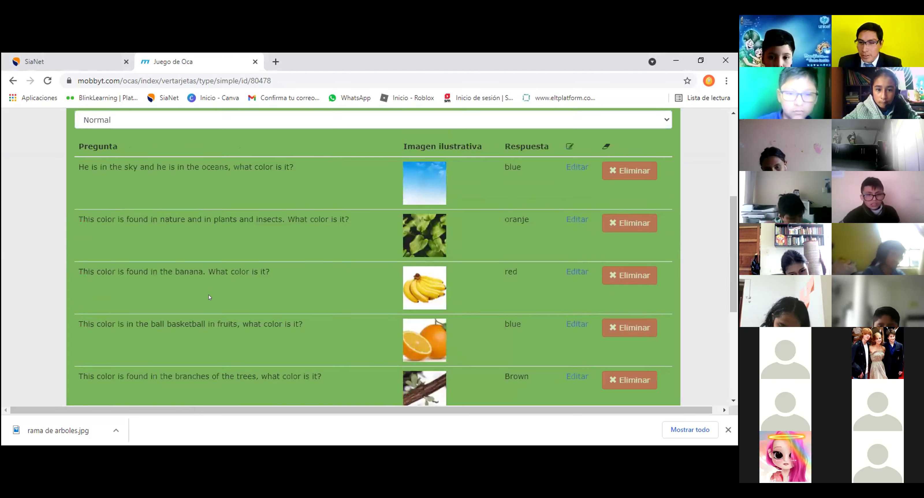
pyautogui.scroll(-10, 209, 295)
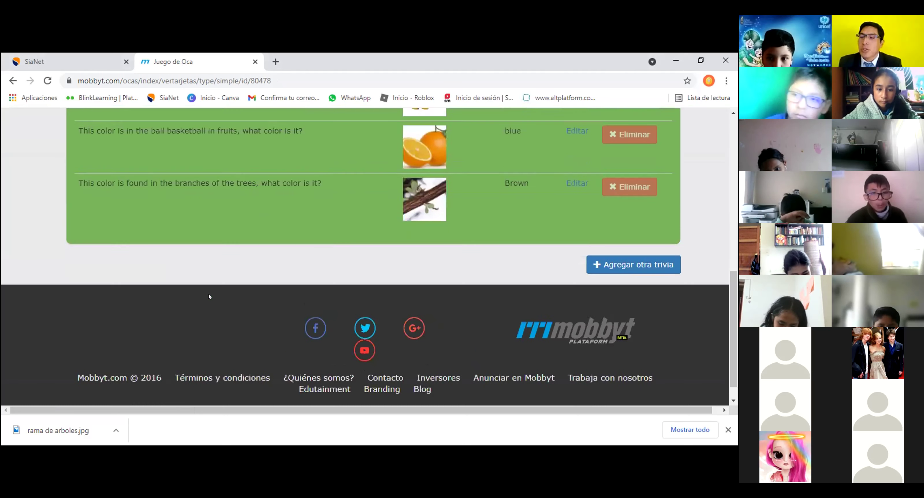
pyautogui.scroll(6, 209, 294)
pyautogui.scroll(-1, 209, 296)
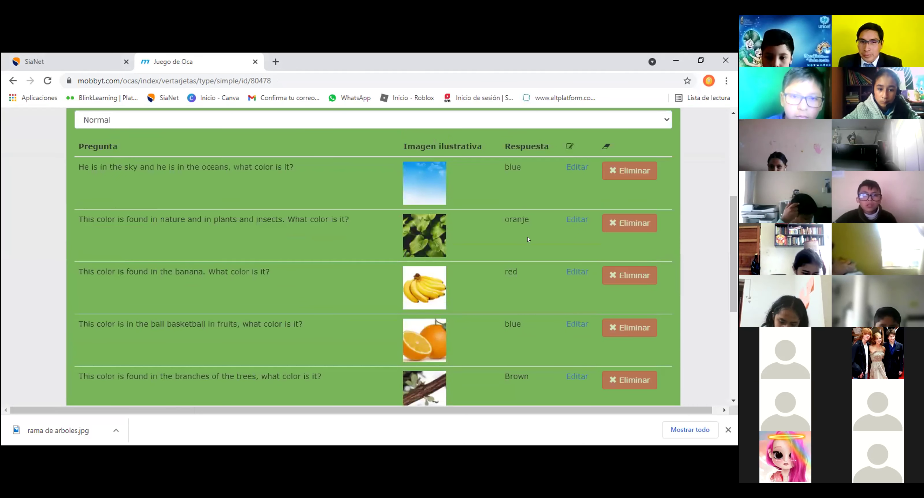
# Step: Add another trivia from the end of the game's trivia list
pyautogui.scroll(-6, 526, 237)
pyautogui.click(655, 241)
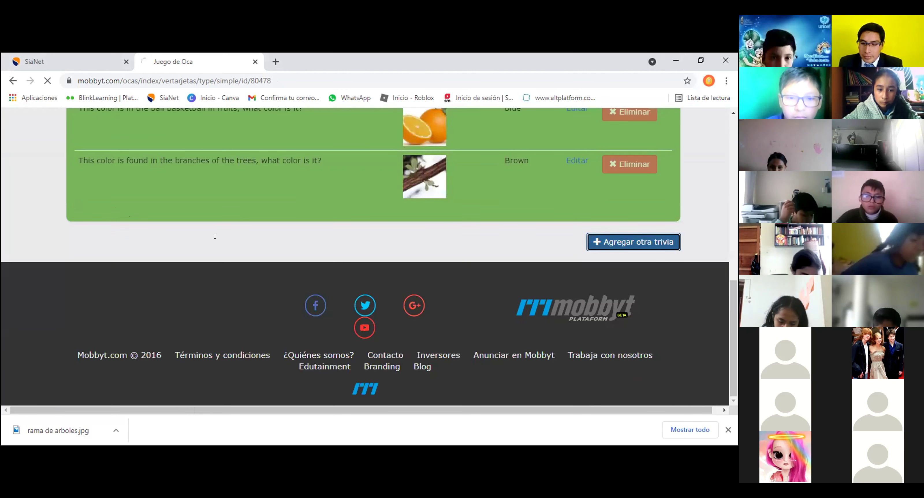
pyautogui.scroll(-3, 306, 237)
pyautogui.scroll(3, 305, 236)
# Step: Begin the sixth trivia's question with "This animal whith", without using any of the suggested earlier questions
pyautogui.click(305, 241)
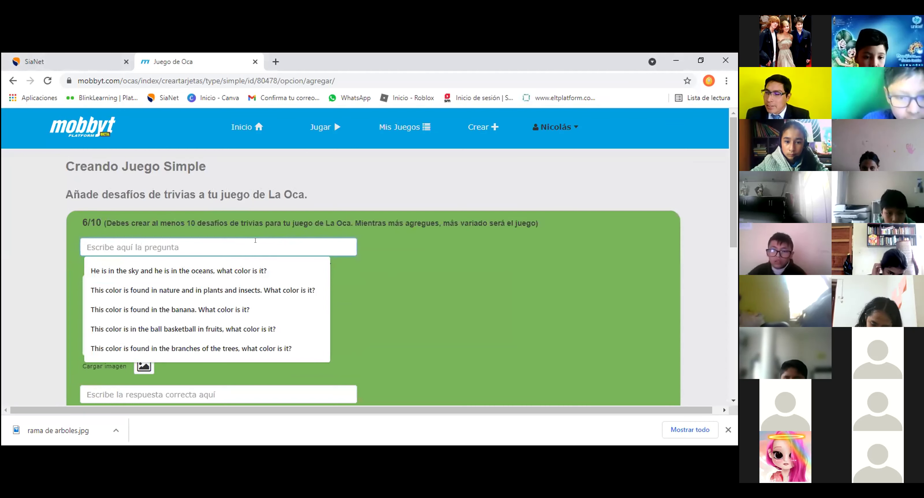
pyautogui.press('Escape')
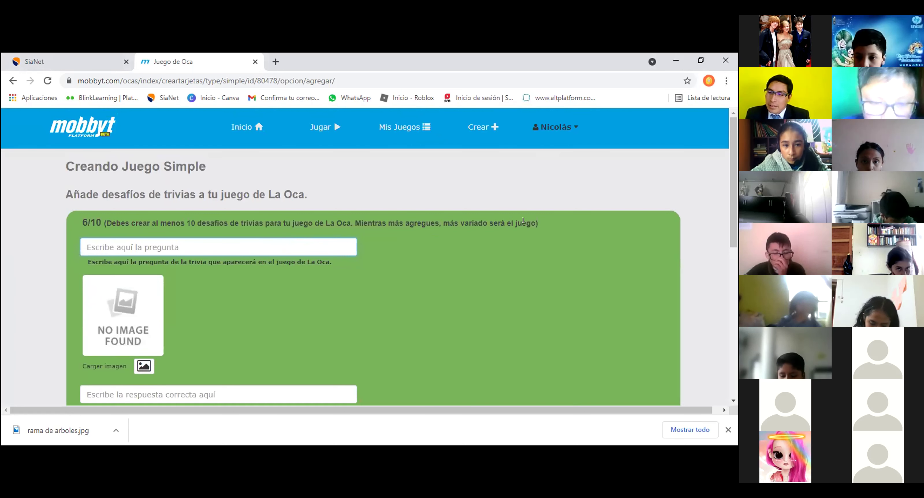
pyautogui.press('Down')
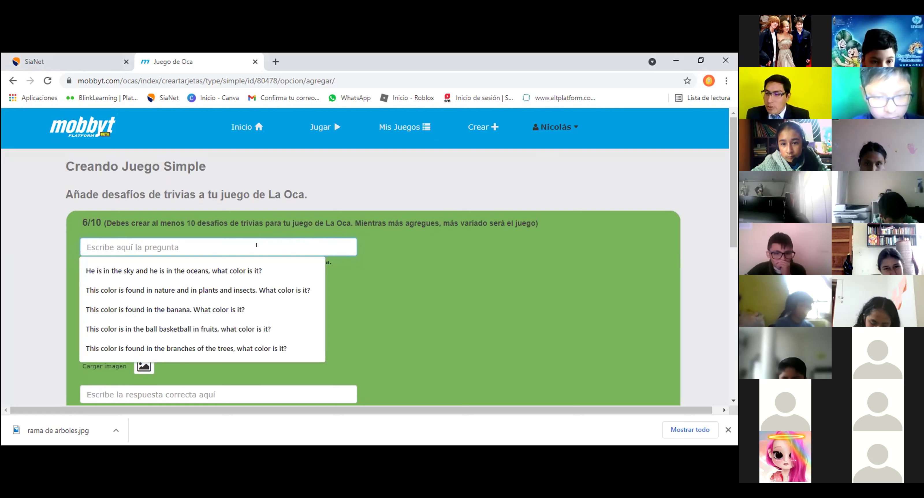
pyautogui.write('This a')
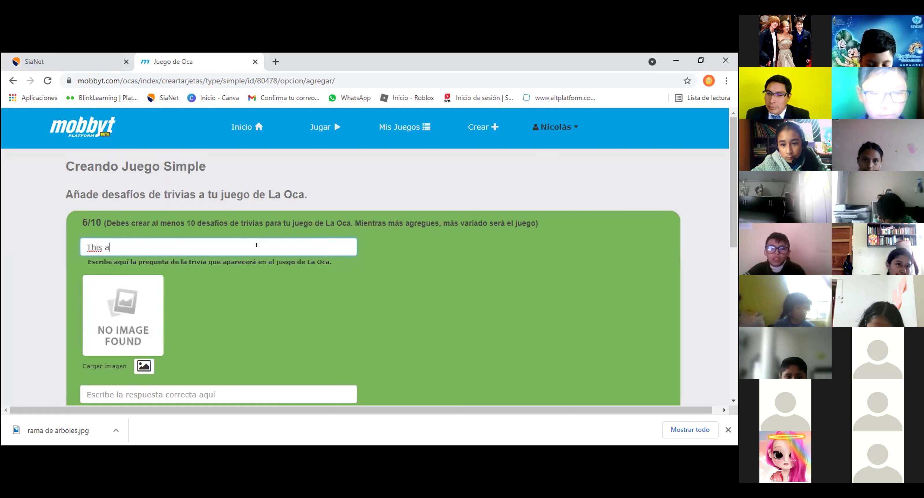
pyautogui.write('nimal wh')
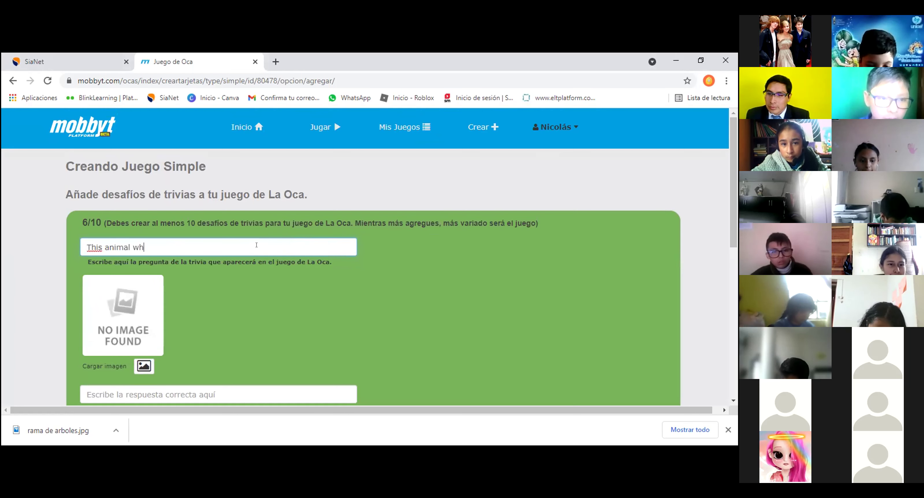
pyautogui.write('ith')
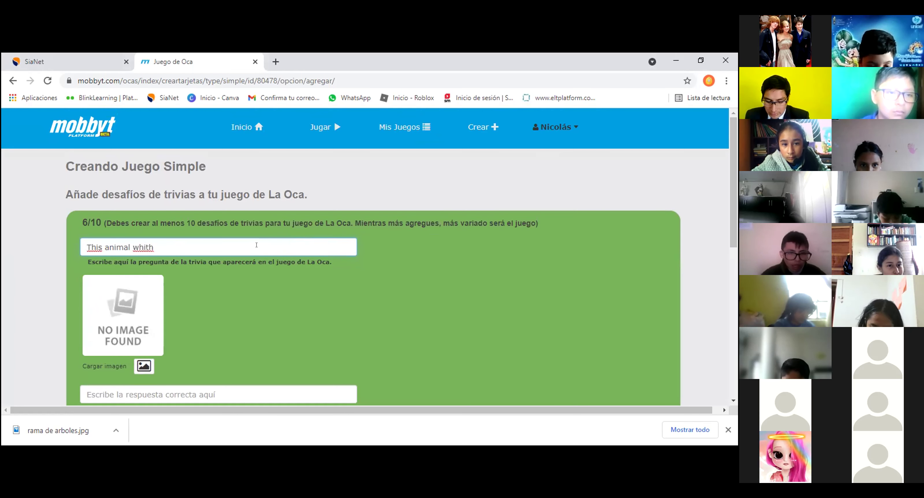
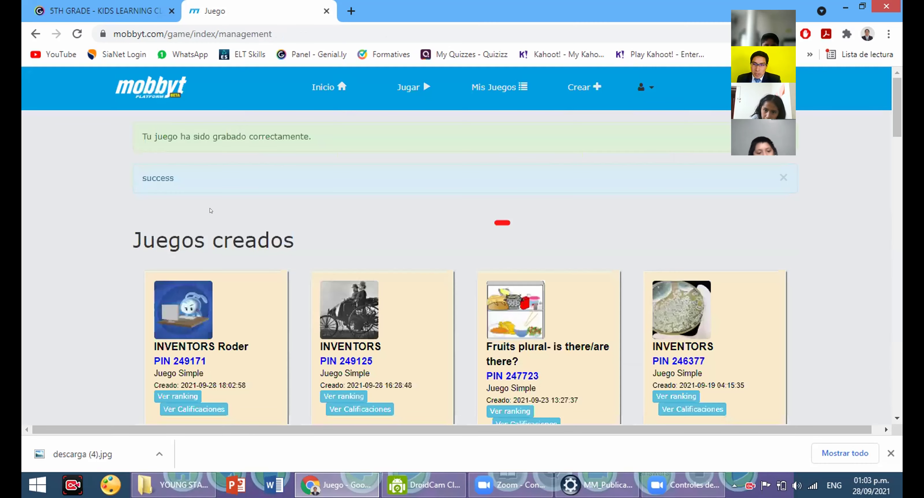
# Step: Open the newest INVENTORS game from the created games and go to its public play page
pyautogui.scroll(-3, 252, 273)
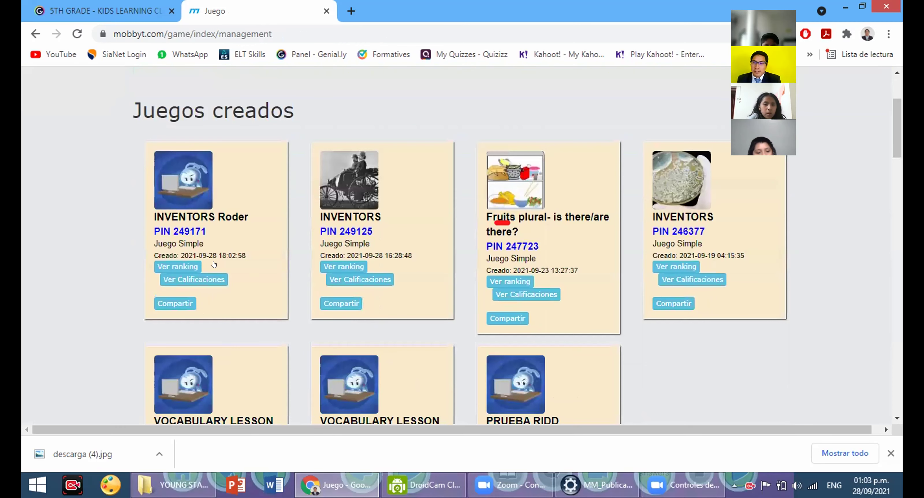
pyautogui.scroll(2, 181, 244)
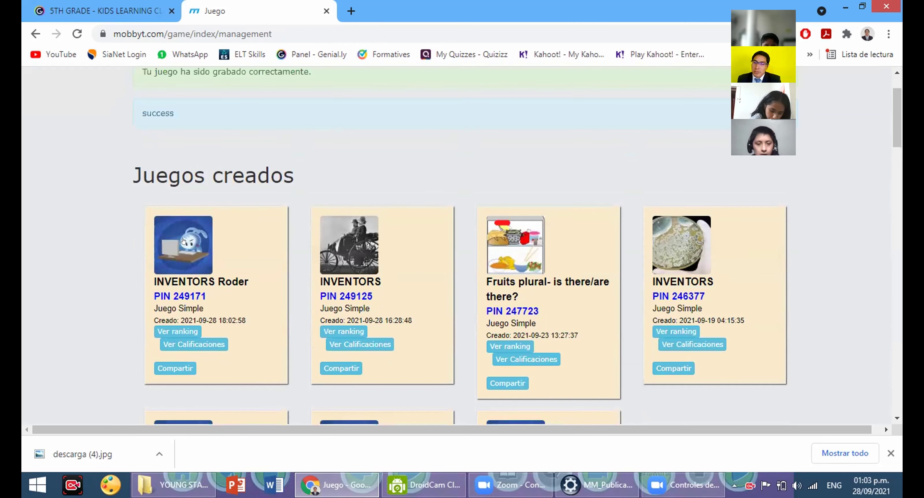
pyautogui.click(189, 240)
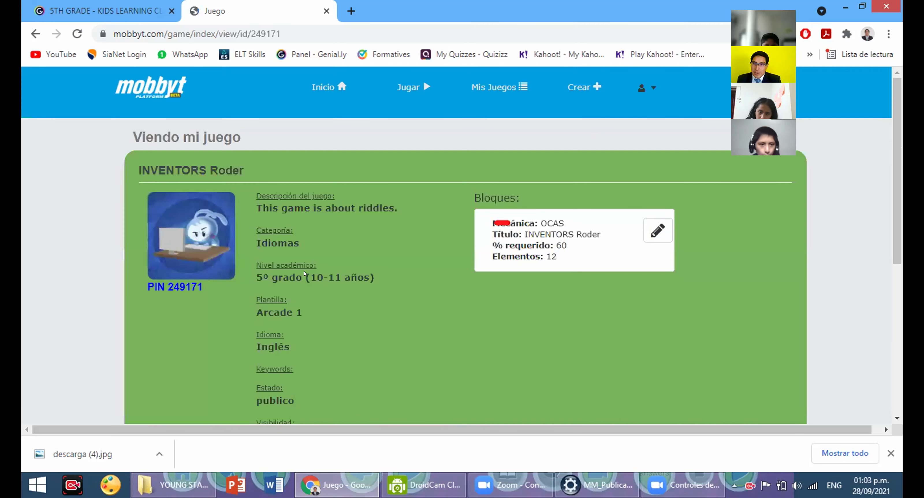
pyautogui.scroll(-5, 325, 264)
pyautogui.click(322, 262)
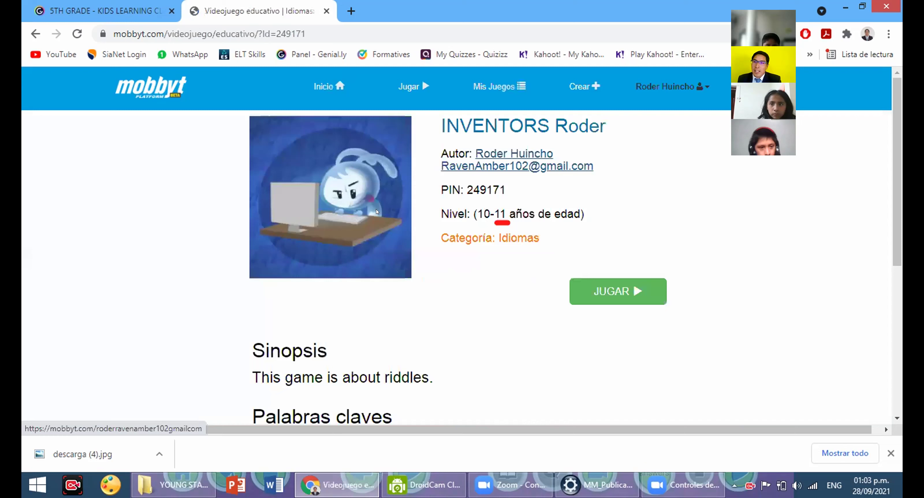
# Step: Copy the web address of the INVENTORS game's play page
pyautogui.click(288, 34)
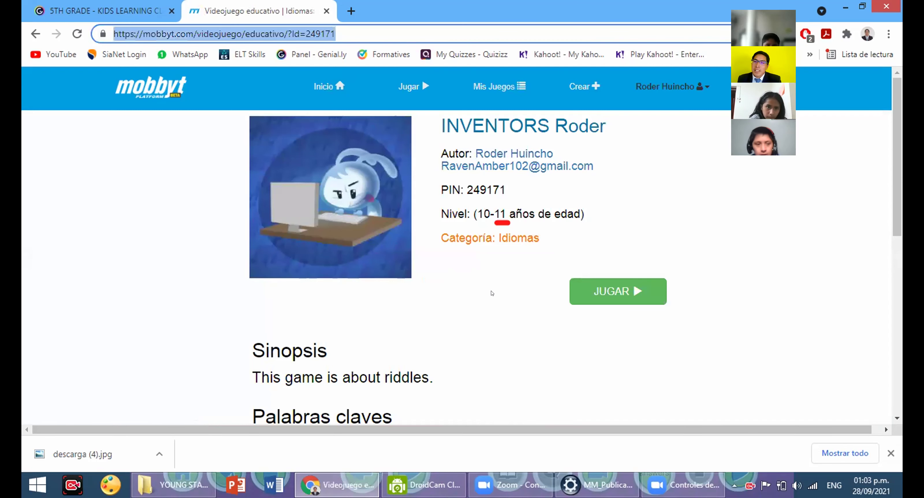
pyautogui.click(448, 192)
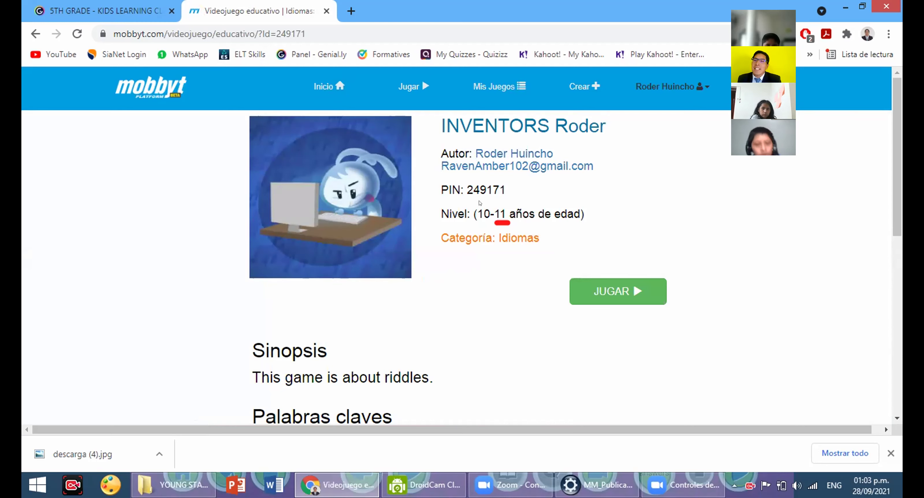
pyautogui.hotkey('ctrl', 'l')
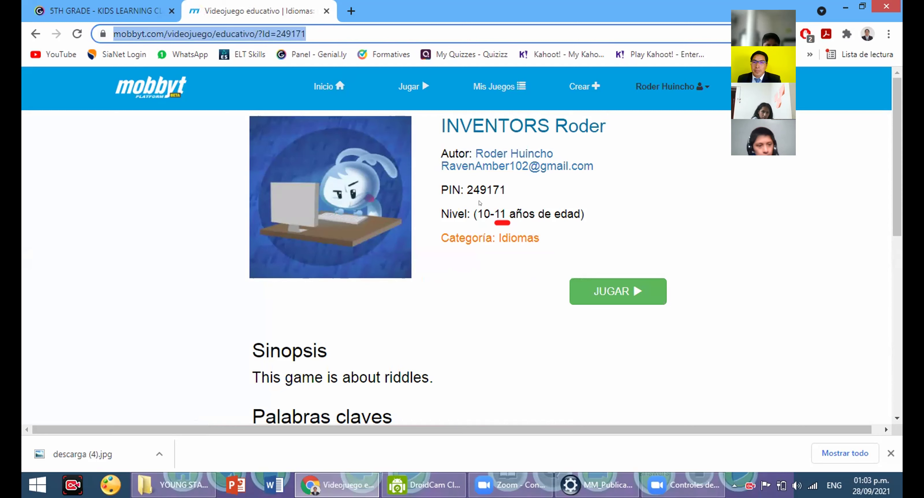
pyautogui.hotkey('ctrl', 'c')
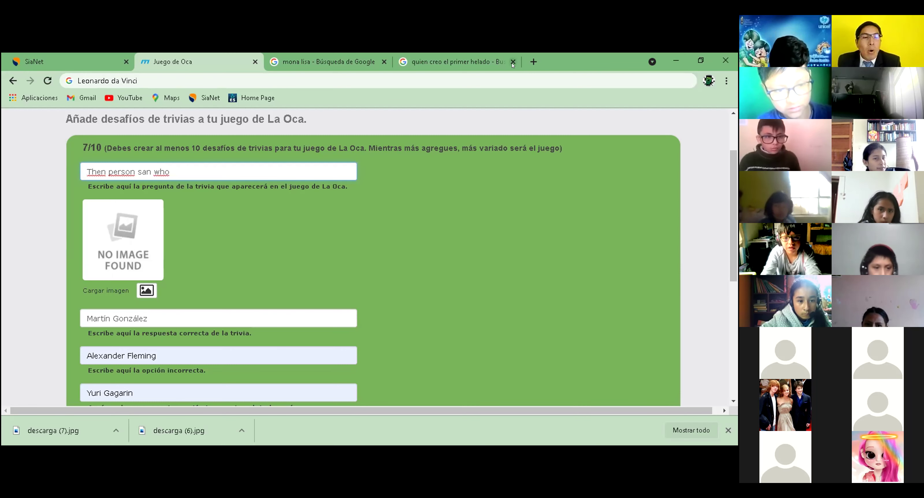
# Step: Trim the end of the seventh trivia's question so that it reads "Then person san"
pyautogui.press('BackSpace')
pyautogui.press('BackSpace')
pyautogui.press('BackSpace')
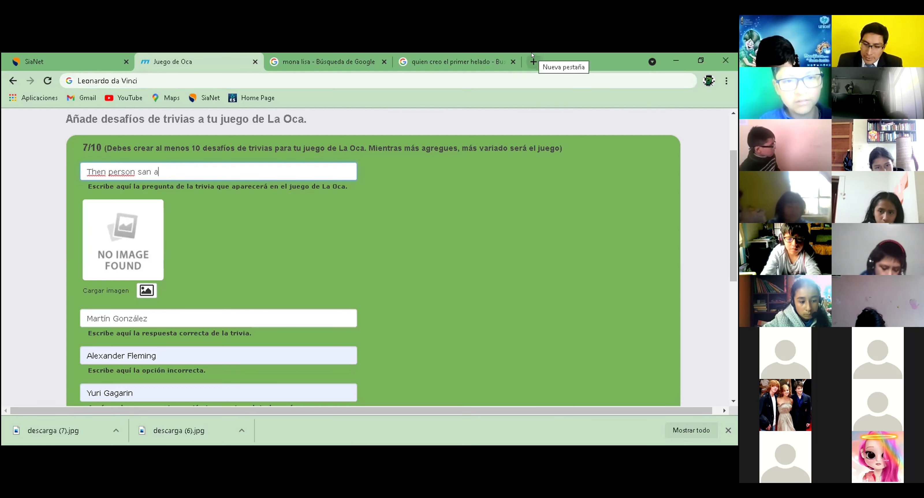
pyautogui.press('BackSpace')
pyautogui.press('BackSpace')
pyautogui.press('BackSpace')
pyautogui.press('BackSpace')
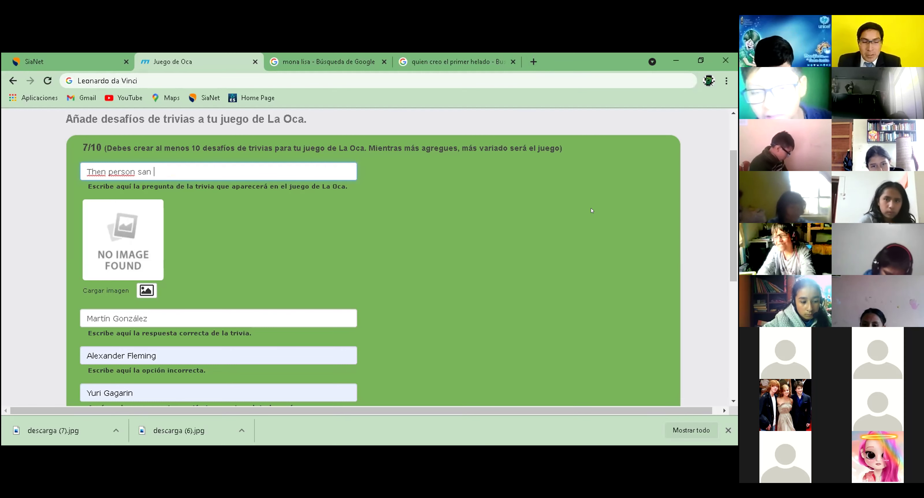
# Step: Open the image upload for the seventh trivia
pyautogui.click(146, 290)
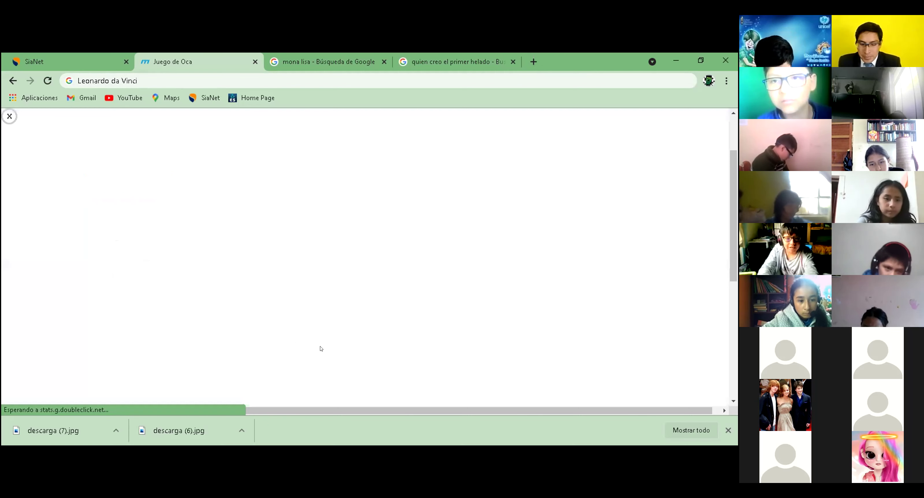